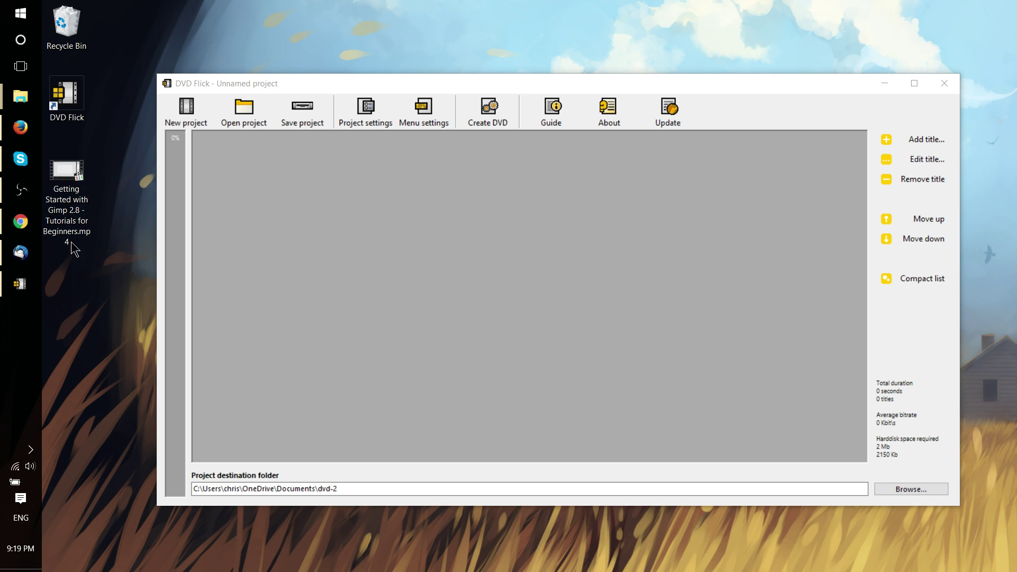
- Drag the Getting Started with Gimp 2.8 .mp4 into DVD Flick as one 19:27 title
left_click(67, 227)
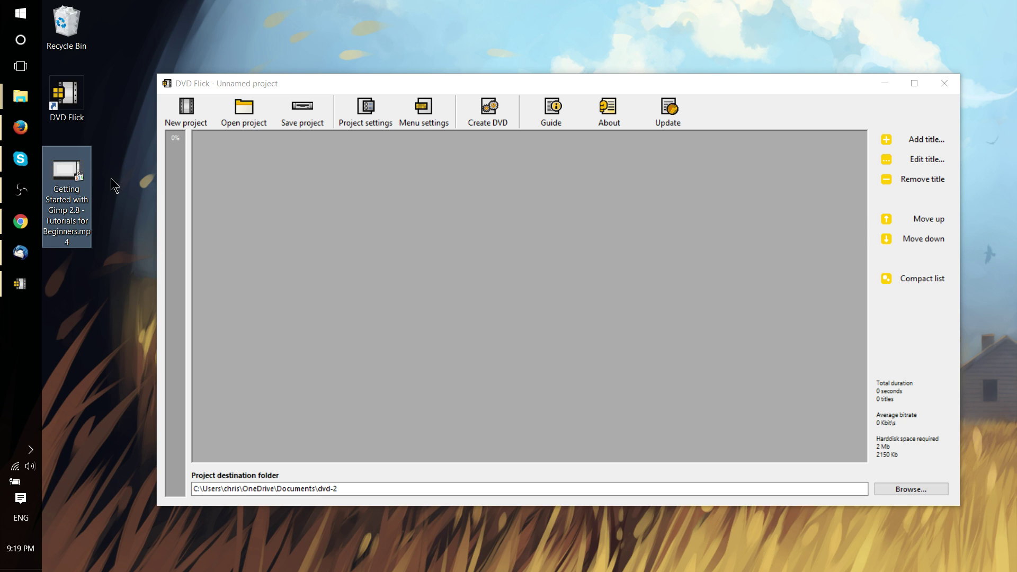
left_click_drag(68, 170, 201, 187)
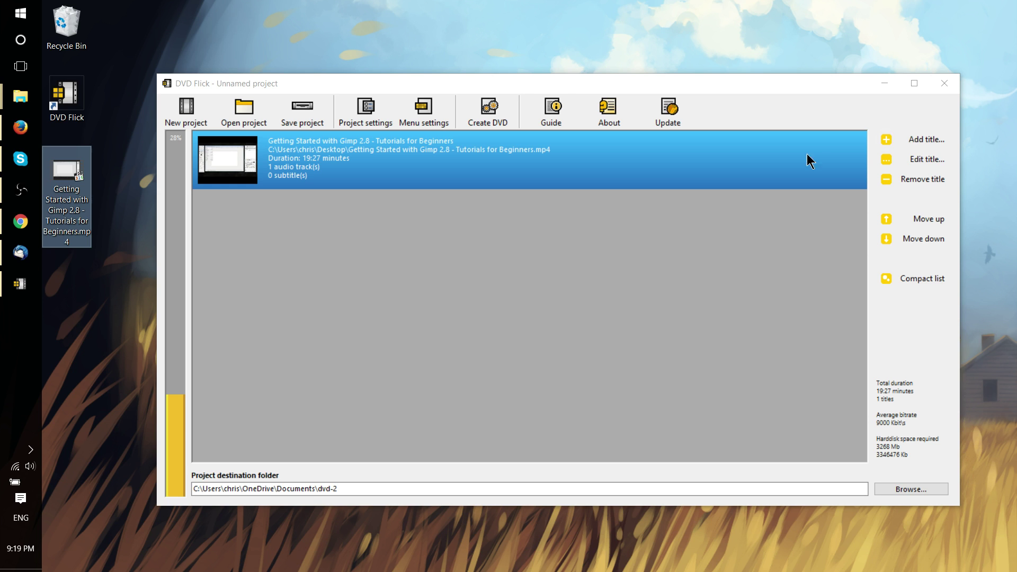
left_click(223, 314)
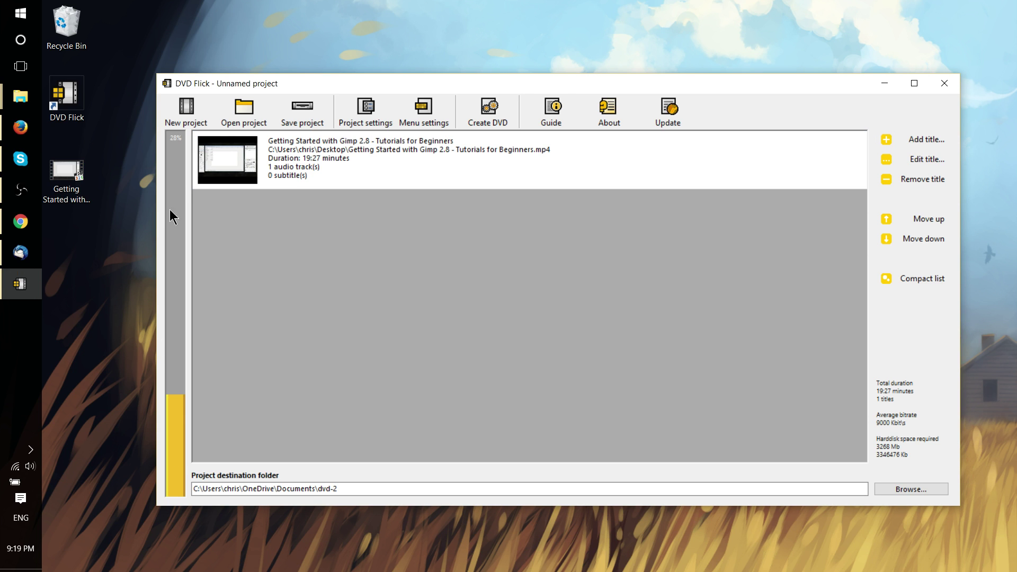
left_click(297, 148)
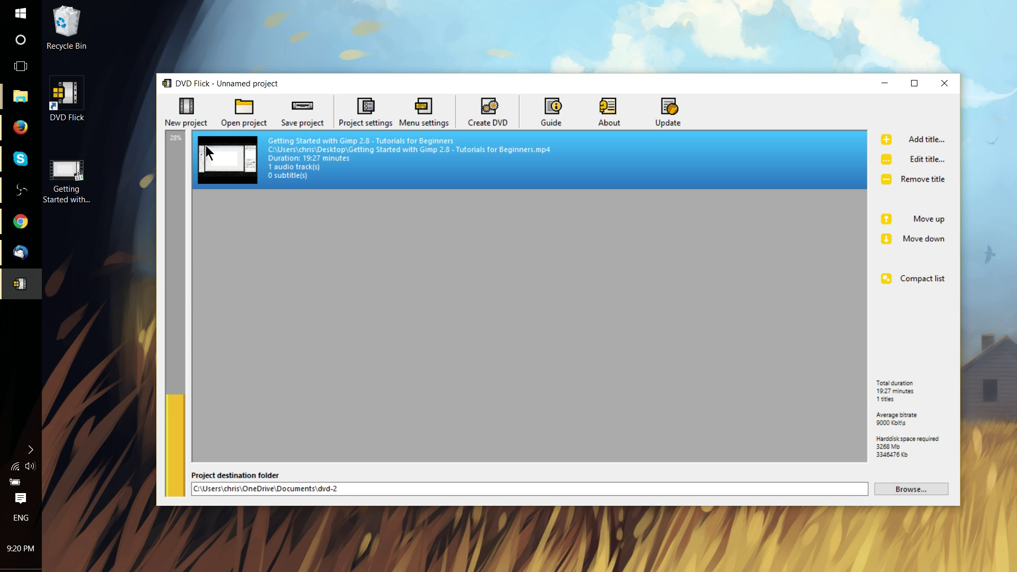
mouse_move(175, 180)
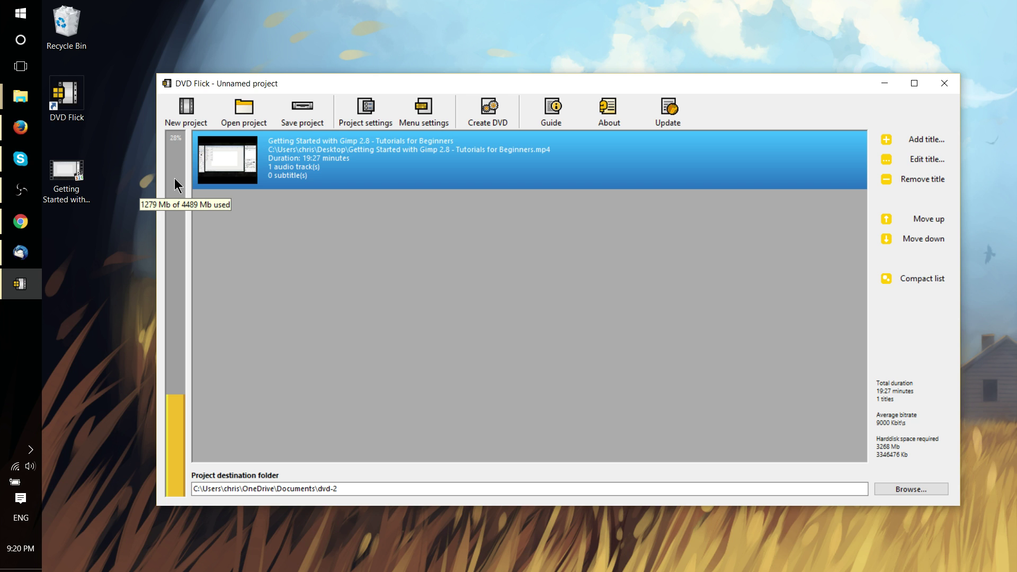
left_click(480, 277)
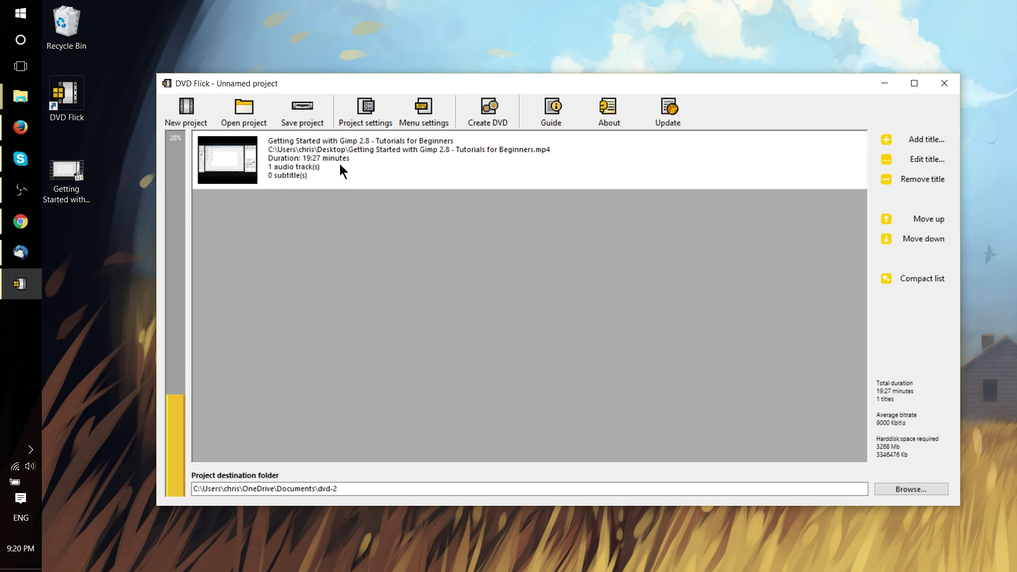
left_click(341, 164)
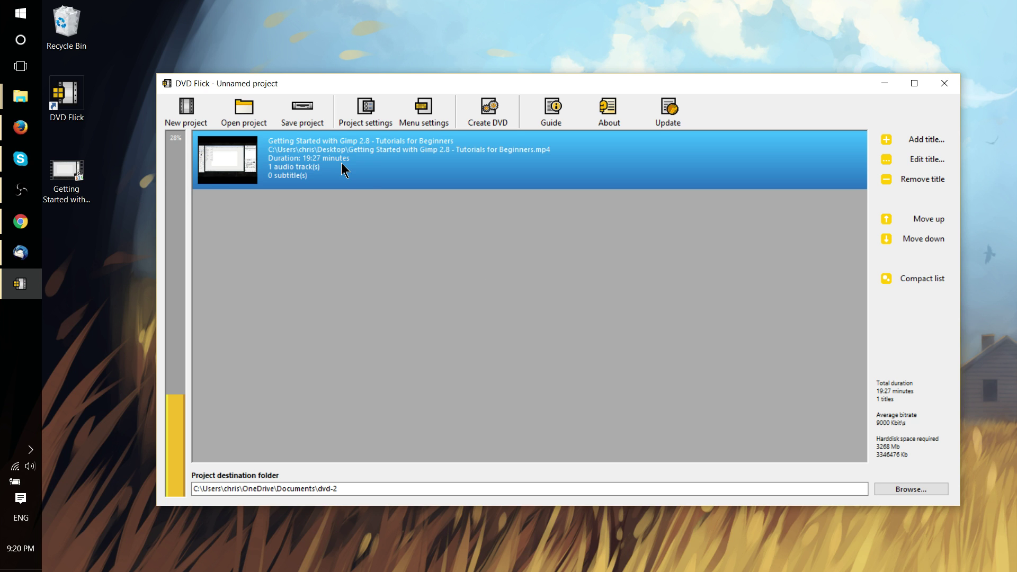
left_click(409, 238)
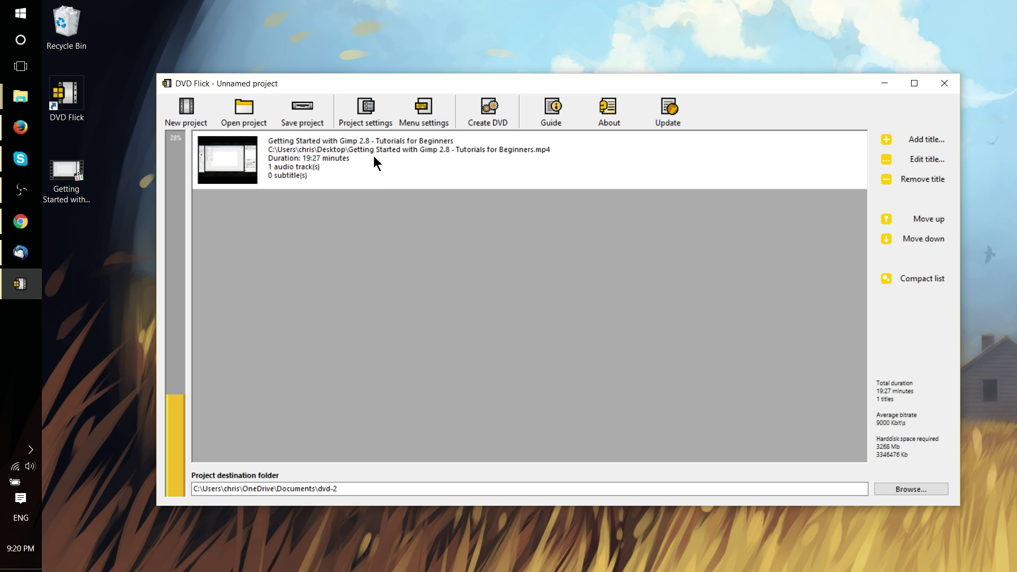
left_click(378, 164)
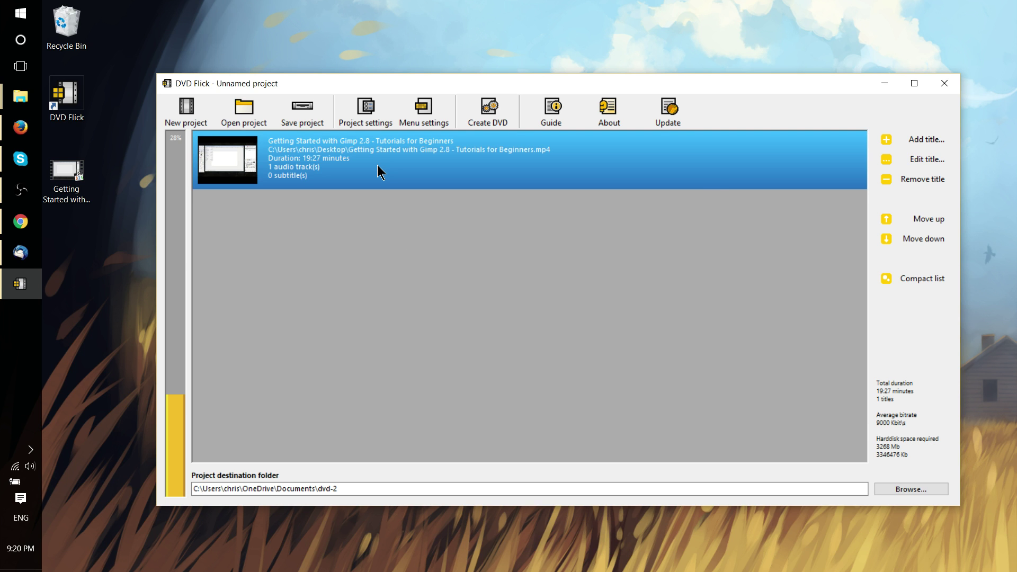
- Open Project settings and enable Create ISO image on the Burning page
left_click(366, 112)
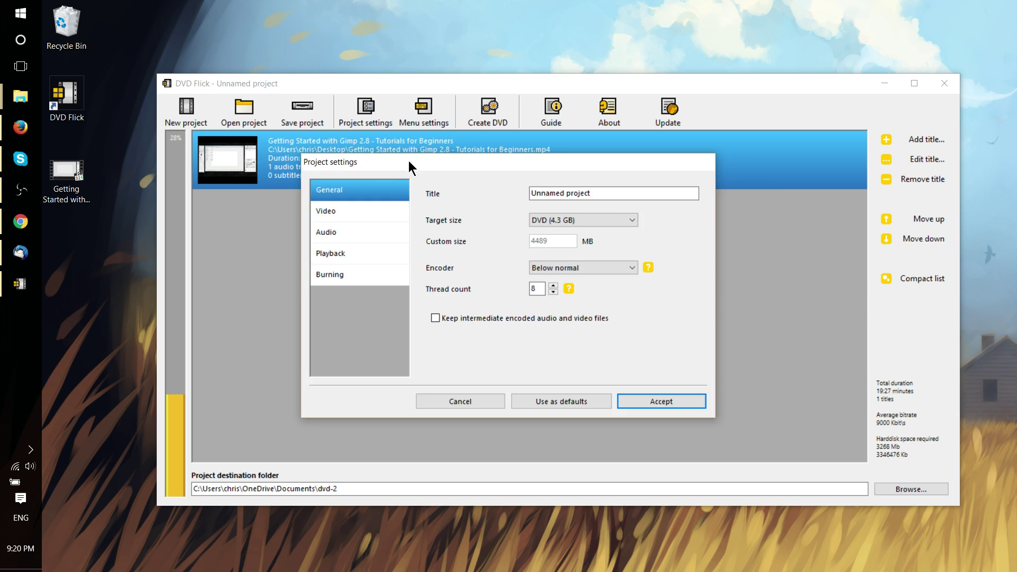
left_click_drag(409, 161, 414, 215)
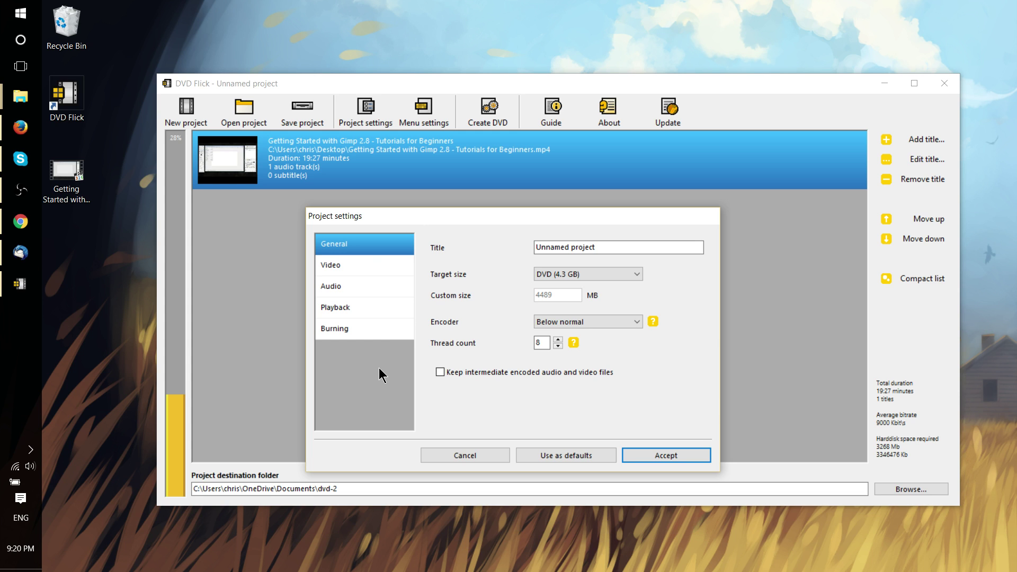
left_click(377, 334)
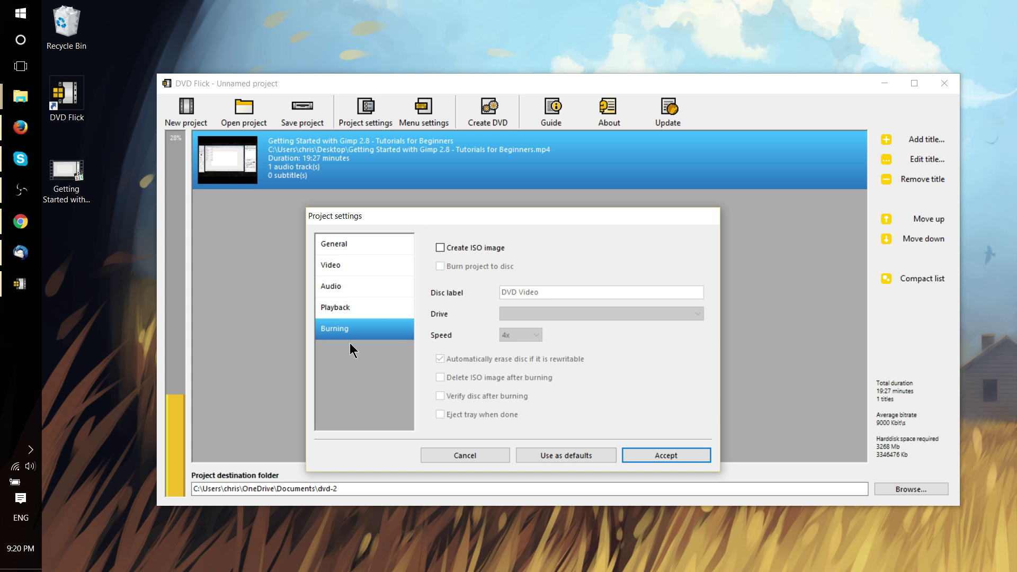
left_click(446, 247)
left_click_drag(520, 211, 520, 202)
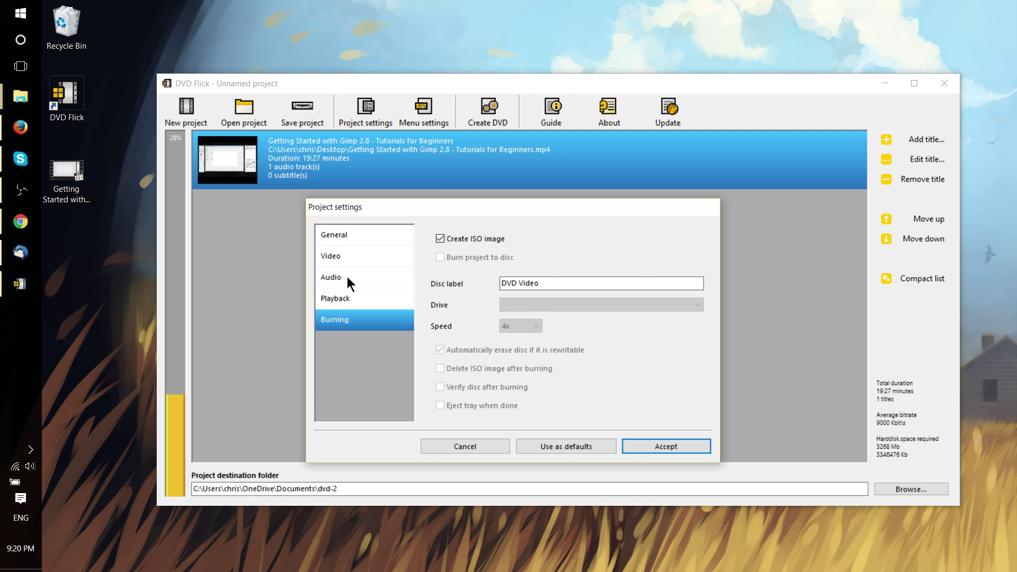
- Review the General, Video and Burning pages, ending on General
left_click(364, 243)
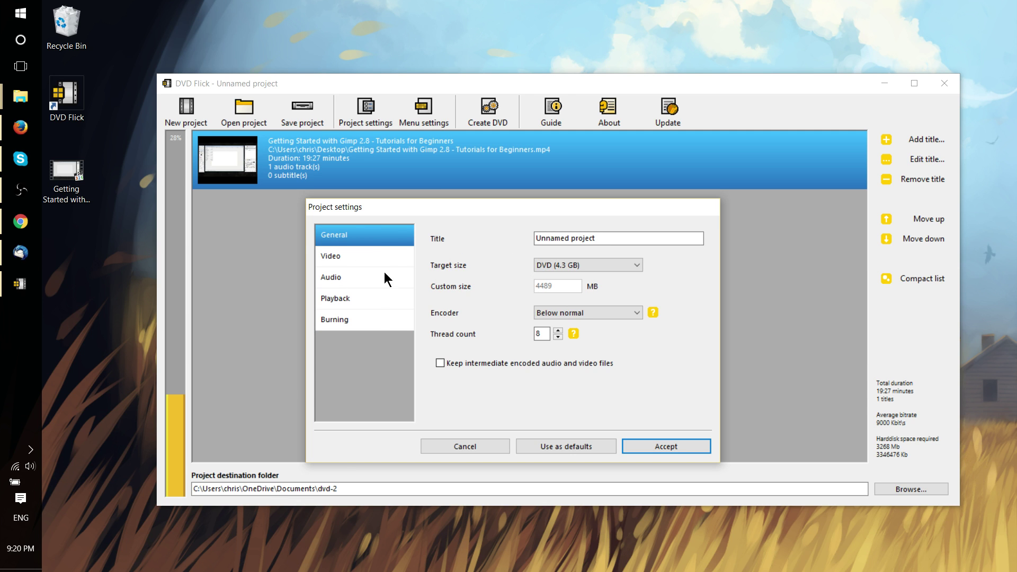
left_click(339, 256)
left_click(355, 320)
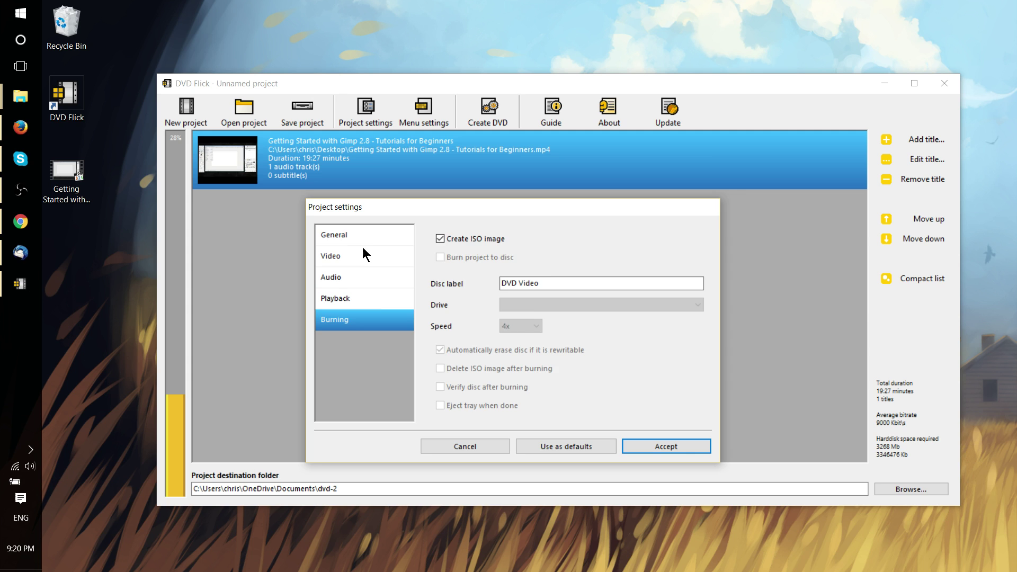
left_click(364, 239)
- Retitle the project 'Getting Started with GIMP' and accept the settings
left_click_drag(620, 239, 536, 239)
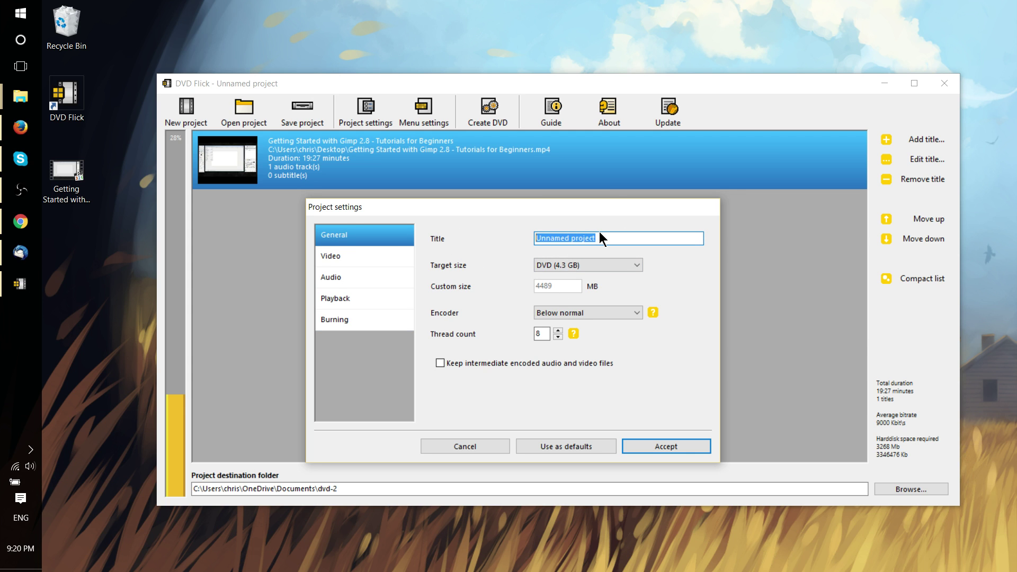
type("Getting Start")
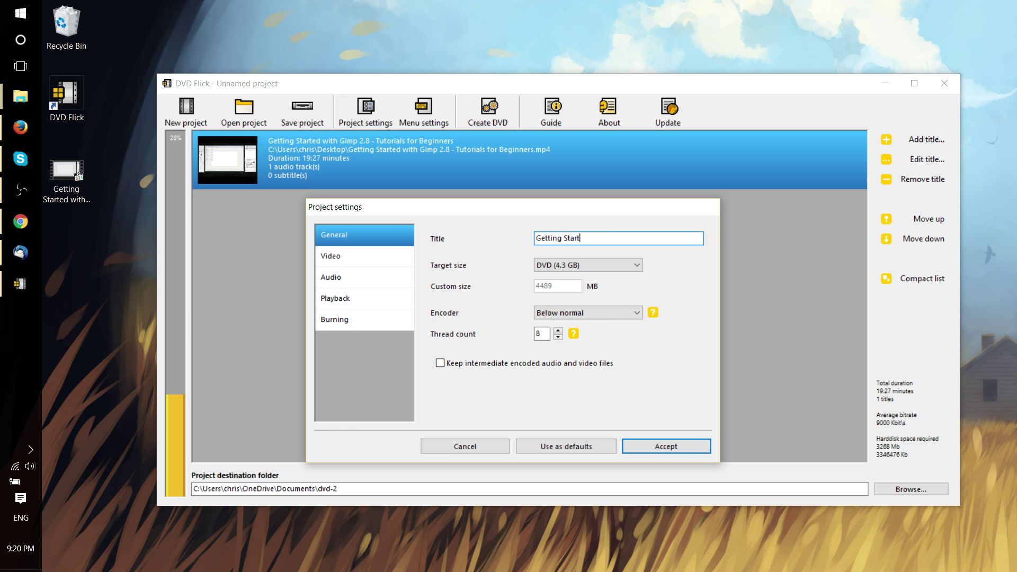
type("ed with GIMP")
left_click(316, 320)
left_click(656, 446)
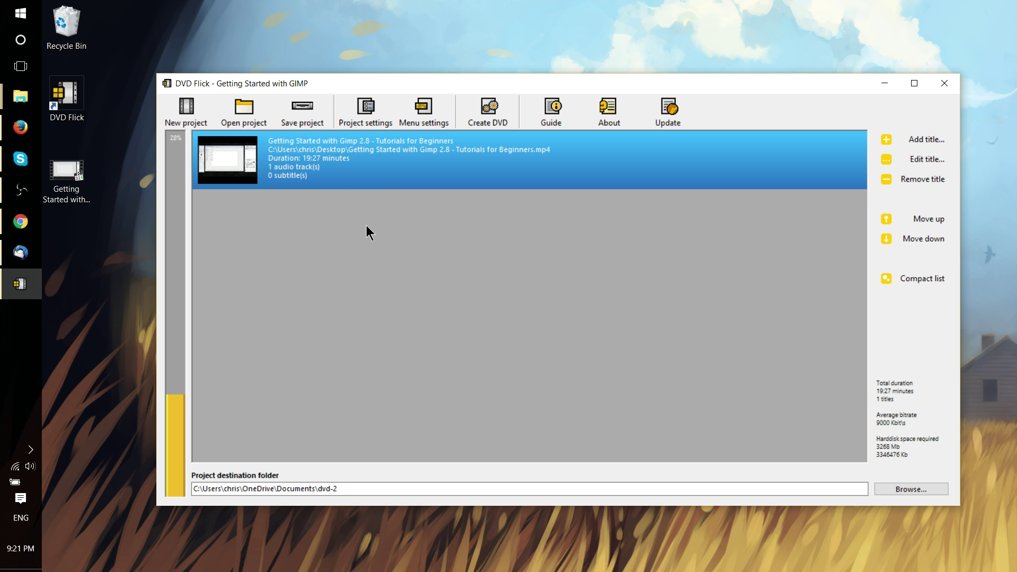
- Deselect the title and start encoding the project with Create DVD
left_click(430, 222)
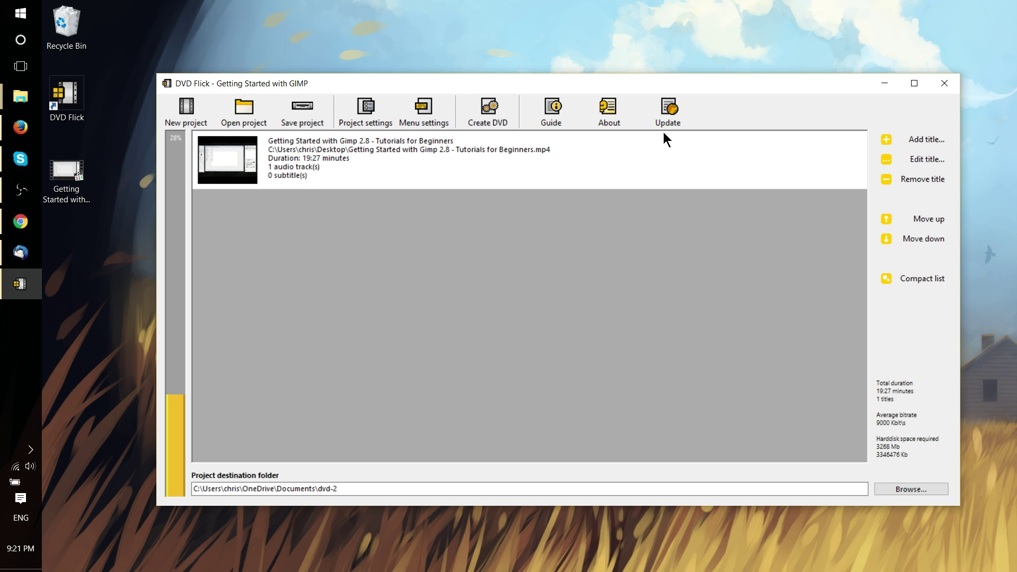
left_click(503, 123)
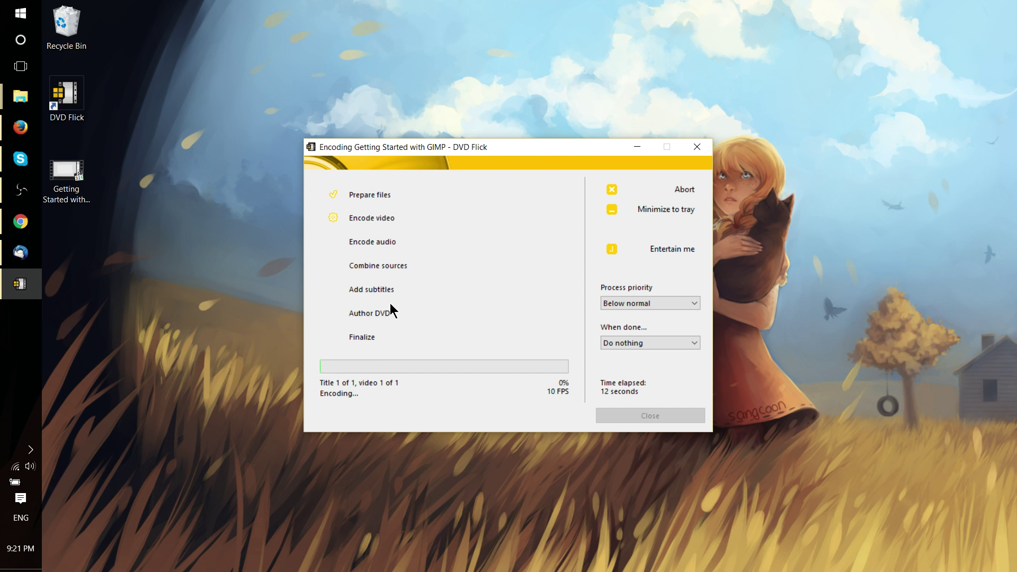
- Bring up the disc's VIDEO_TS folder window and check the virtual drive's tray options
mouse_move(11, 103)
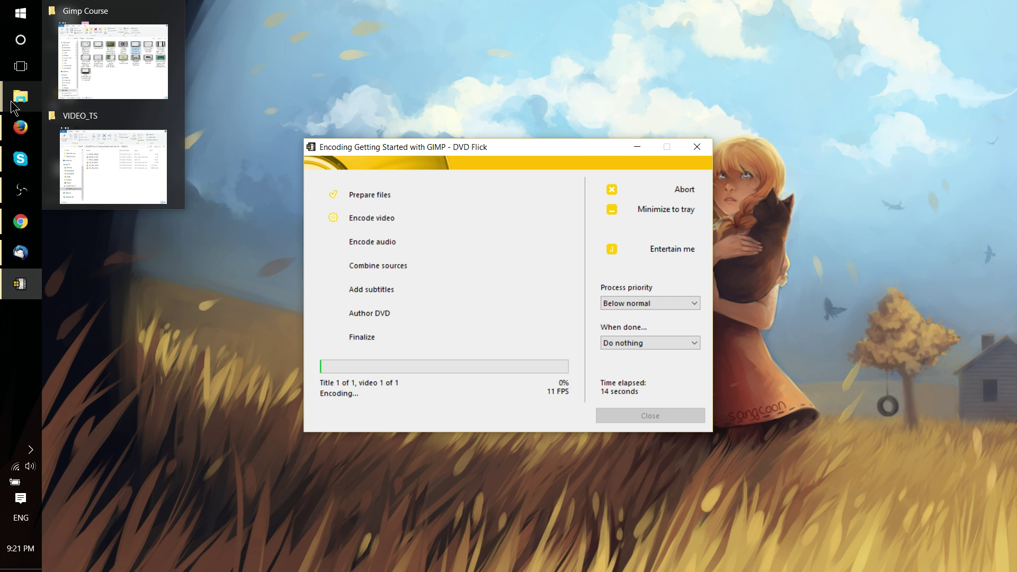
left_click(84, 132)
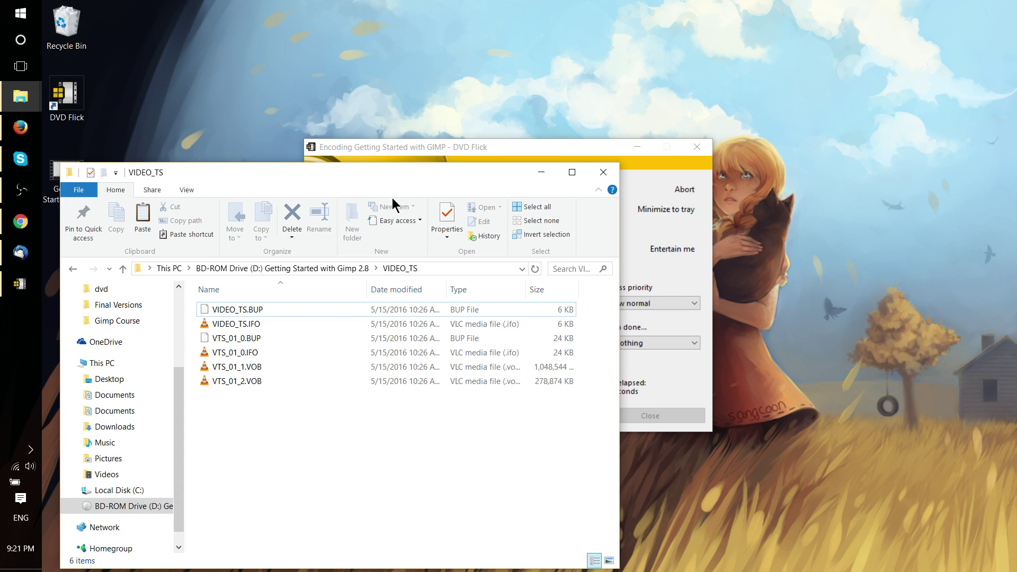
left_click_drag(423, 169, 602, 87)
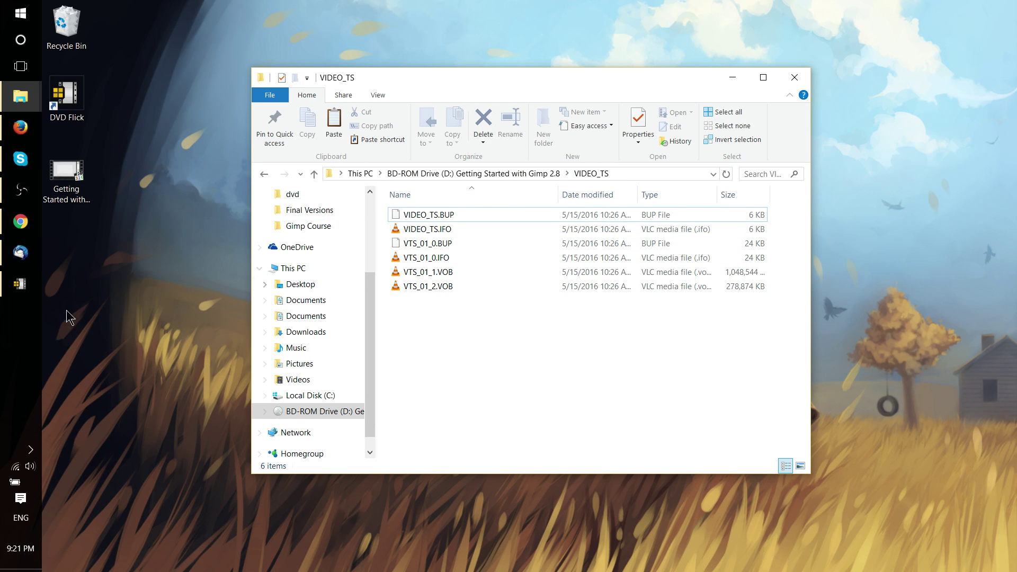
left_click(31, 451)
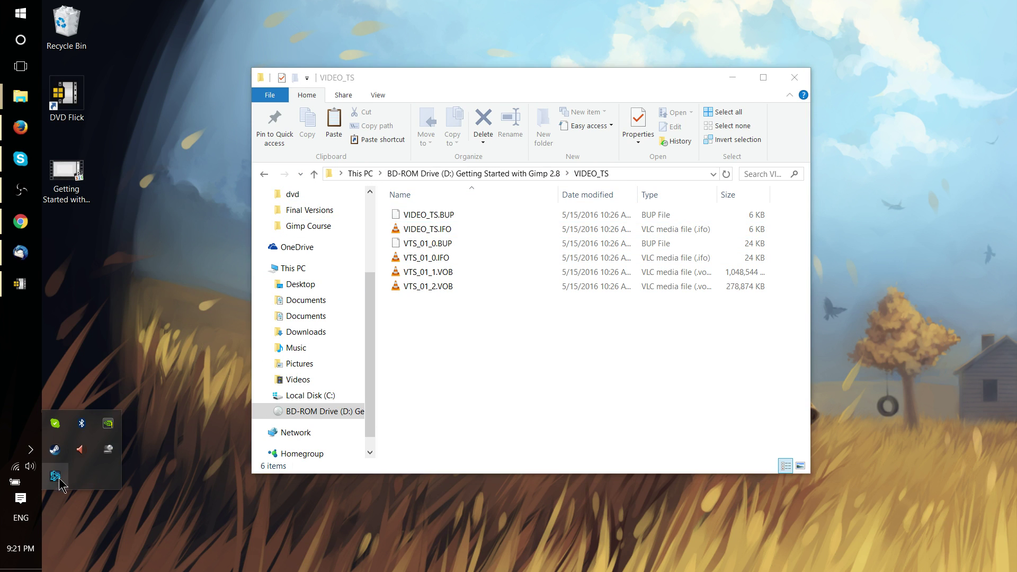
right_click(108, 449)
mouse_move(199, 498)
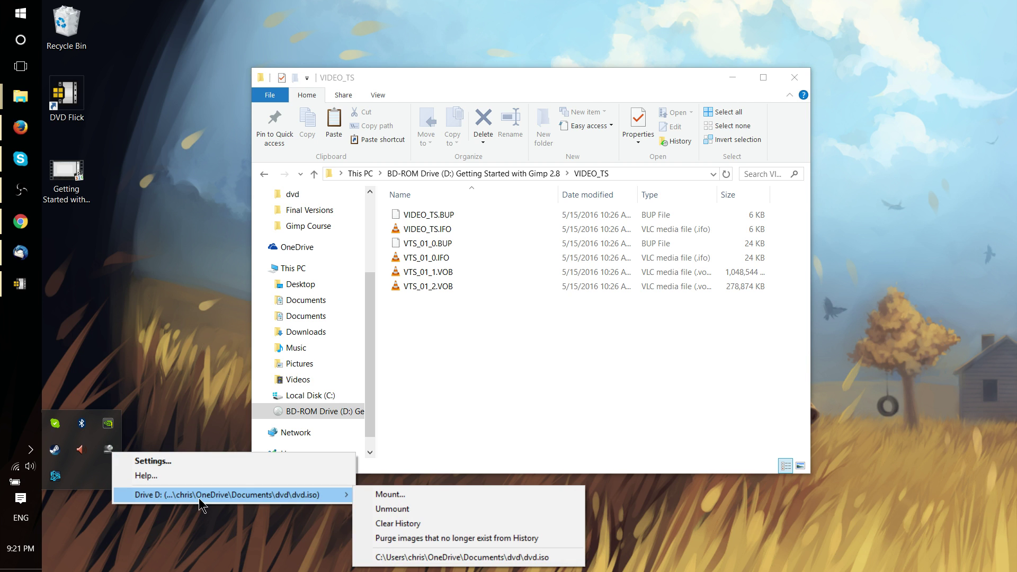
left_click(579, 345)
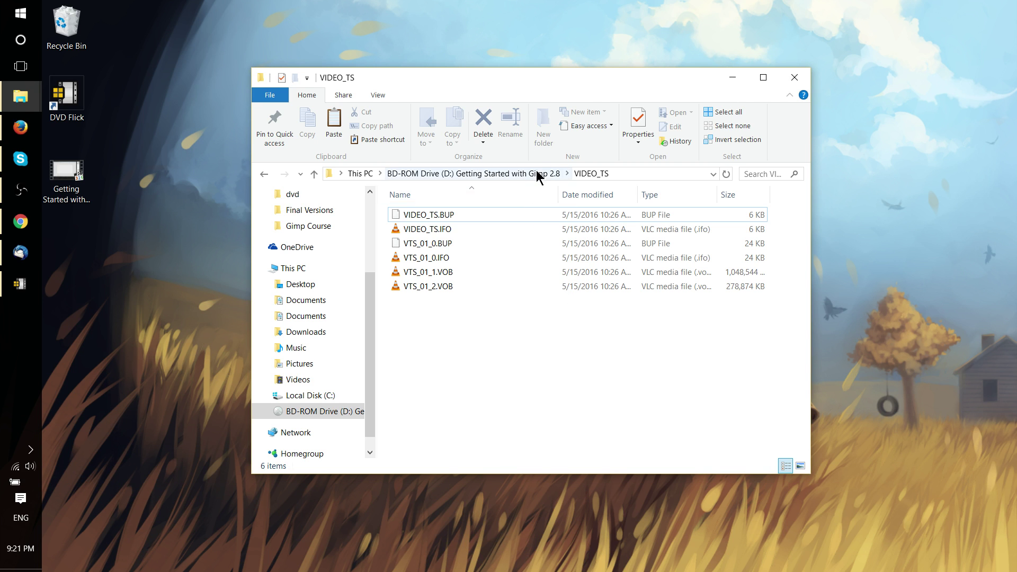
- Reopen VIDEO_TS, select all six files (1.26 GB), then check VTS_01_1.VOB's size
key("ctrl+a")
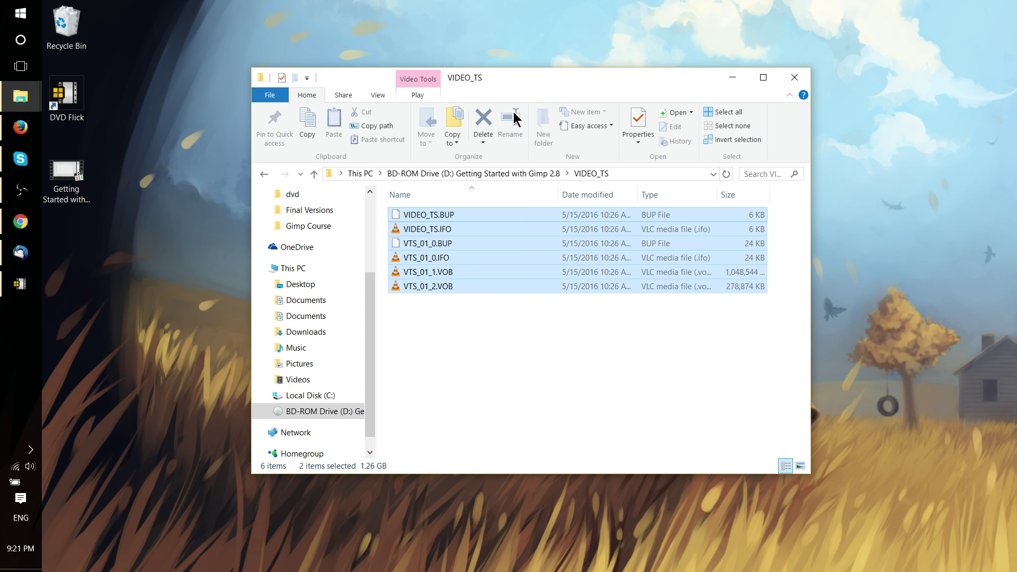
left_click(477, 174)
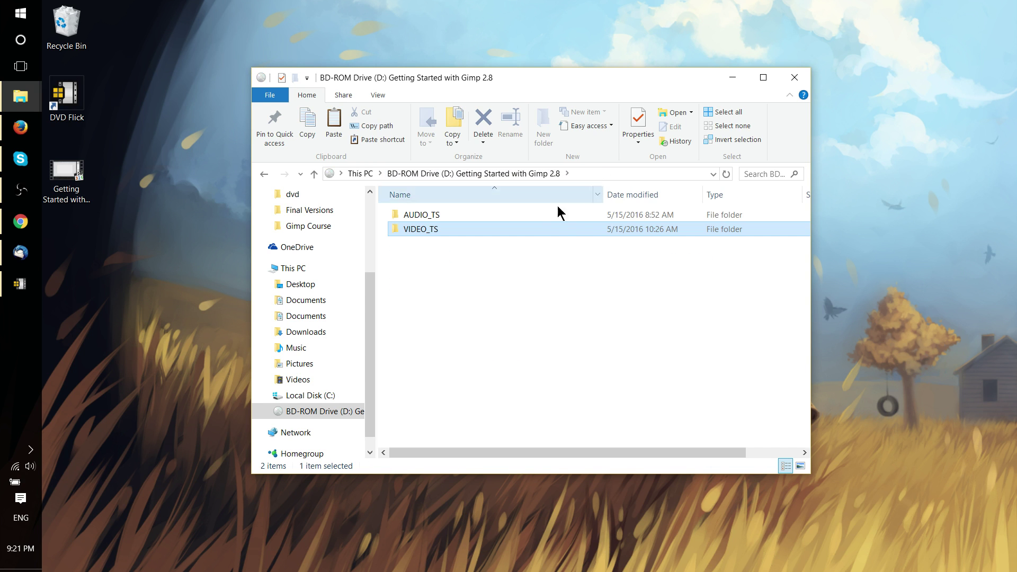
double_click(507, 233)
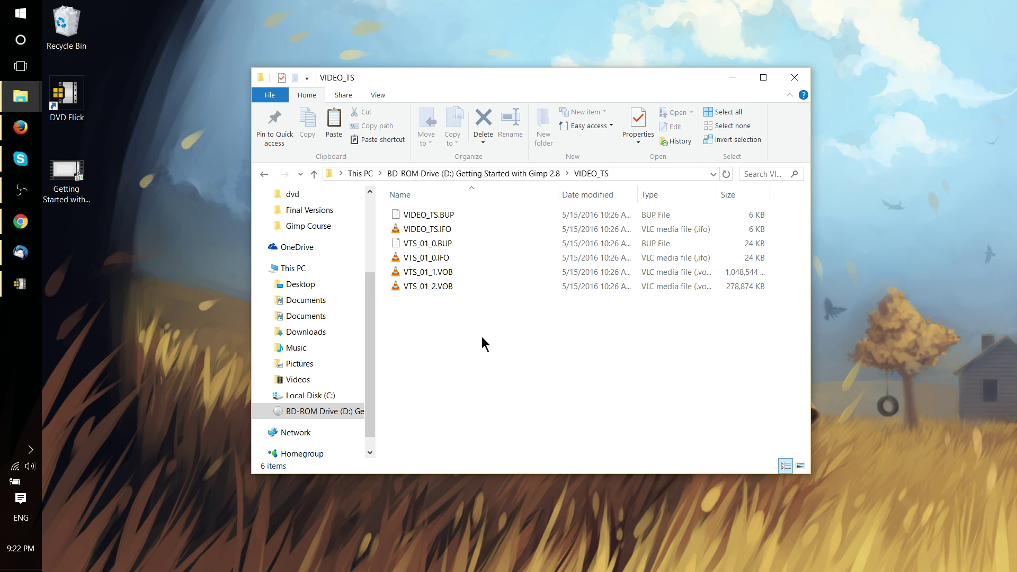
left_click_drag(469, 361, 483, 133)
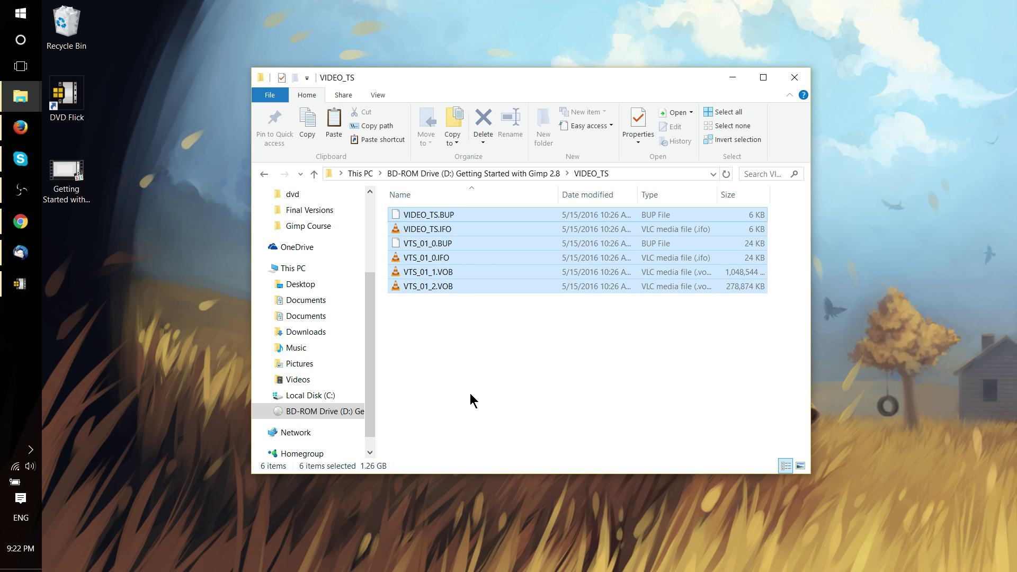
left_click(473, 301)
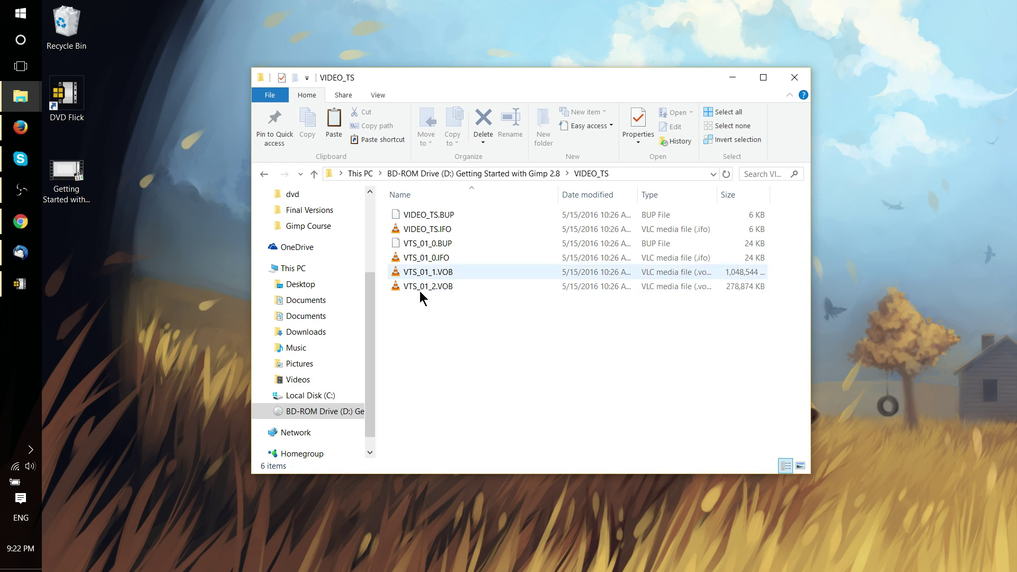
left_click(441, 274)
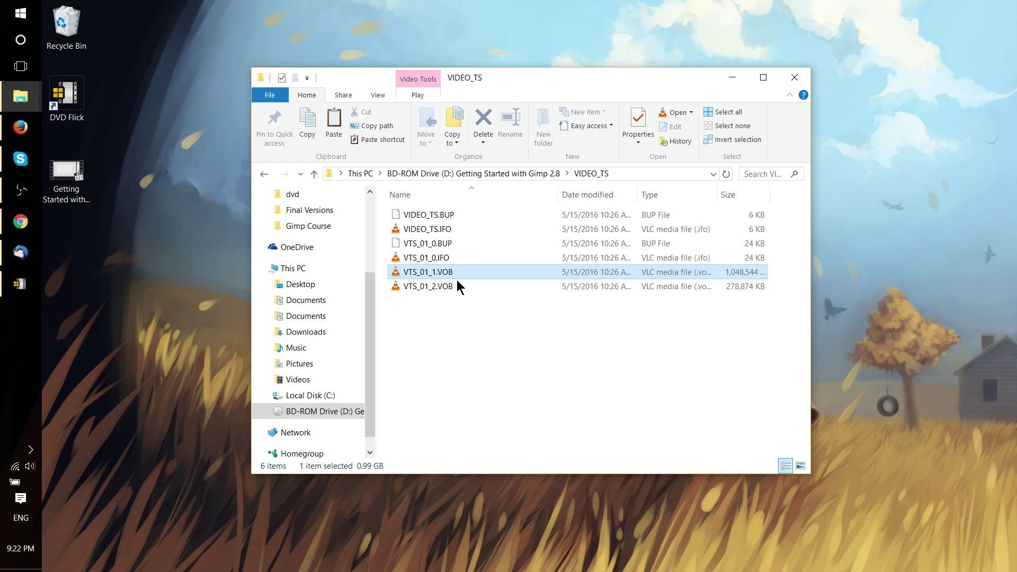
- Bring the second Explorer window forward and navigate through the dvd folder to OneDrive
left_click(495, 364)
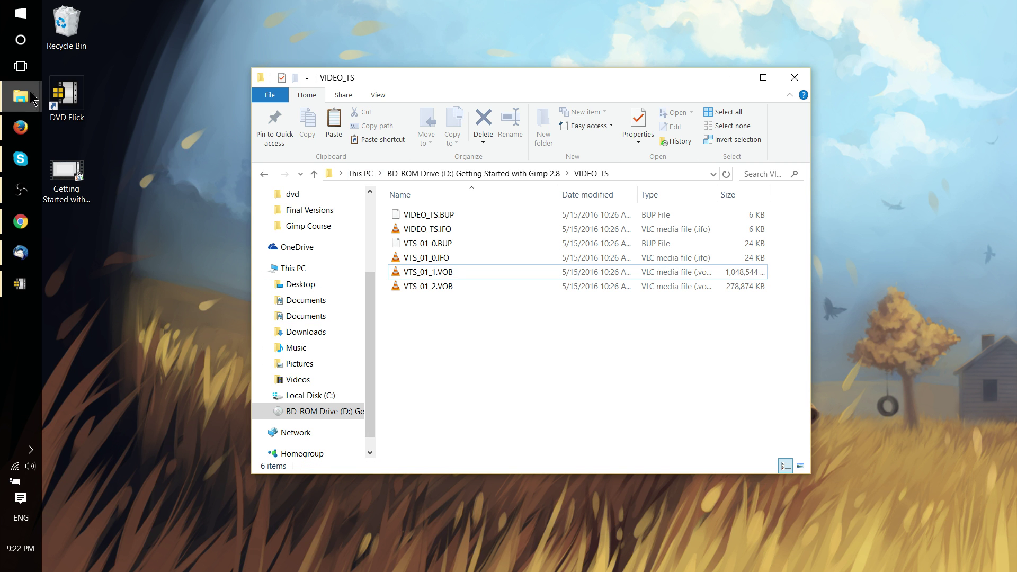
left_click(20, 96)
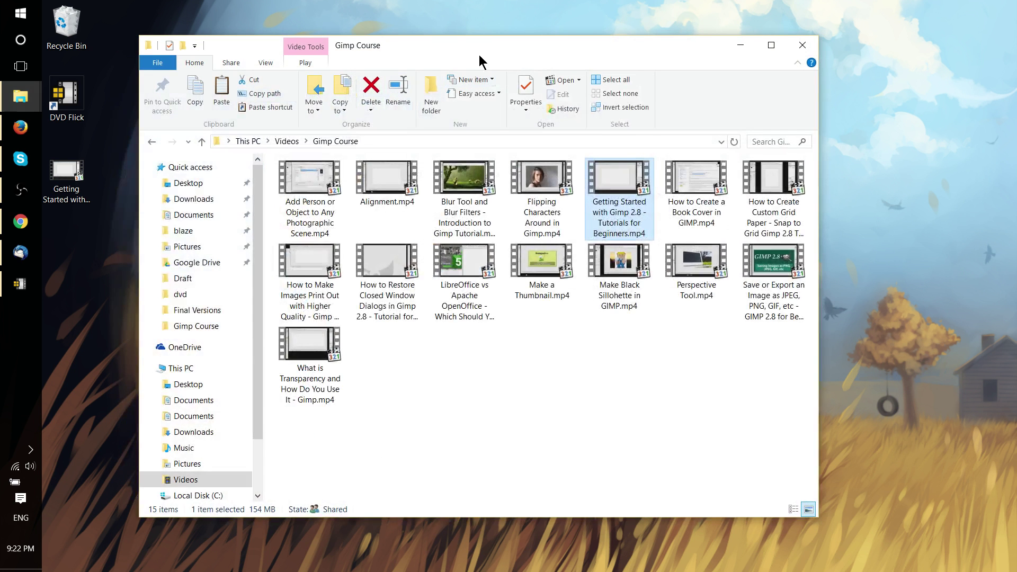
left_click_drag(479, 55, 557, 80)
left_click(258, 327)
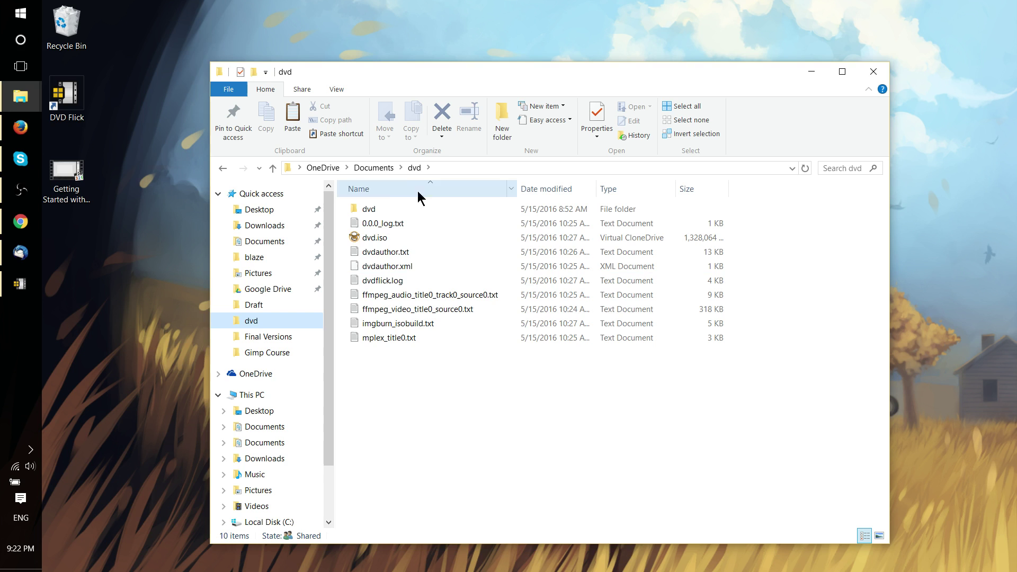
left_click(324, 169)
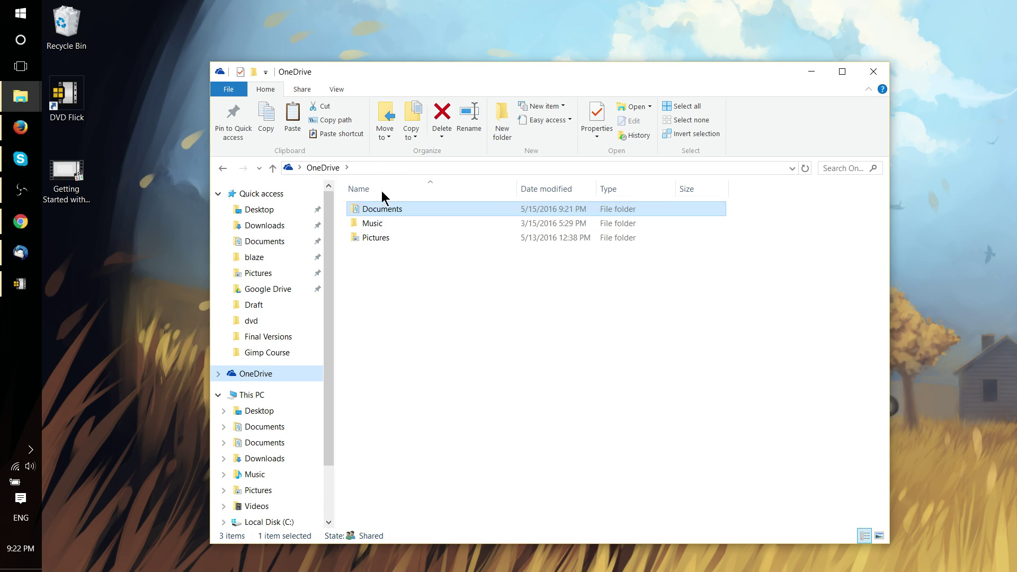
left_click_drag(433, 85, 385, 74)
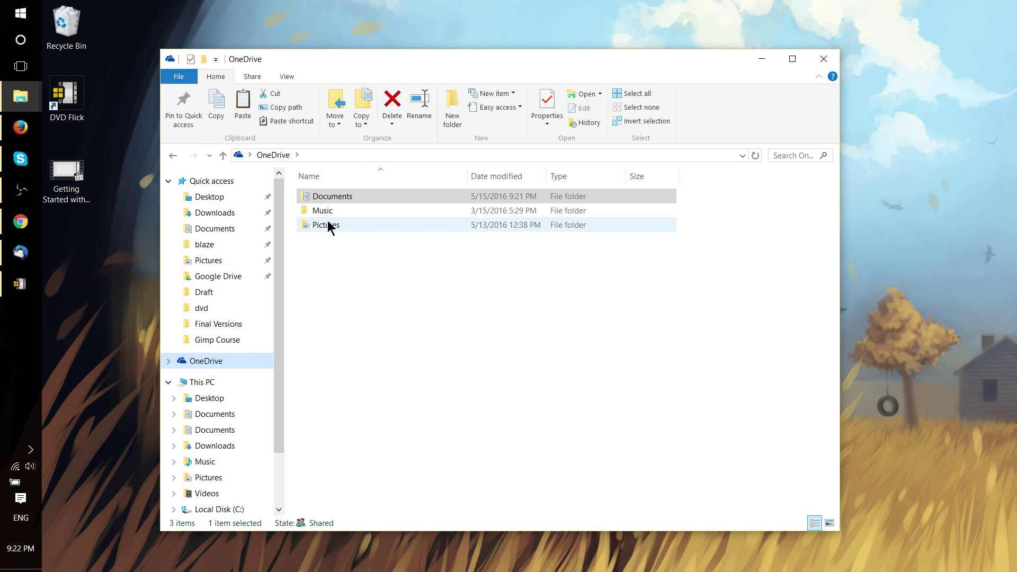
- Restore the encoding progress window and launch a second DVD Flick instance
mouse_move(16, 283)
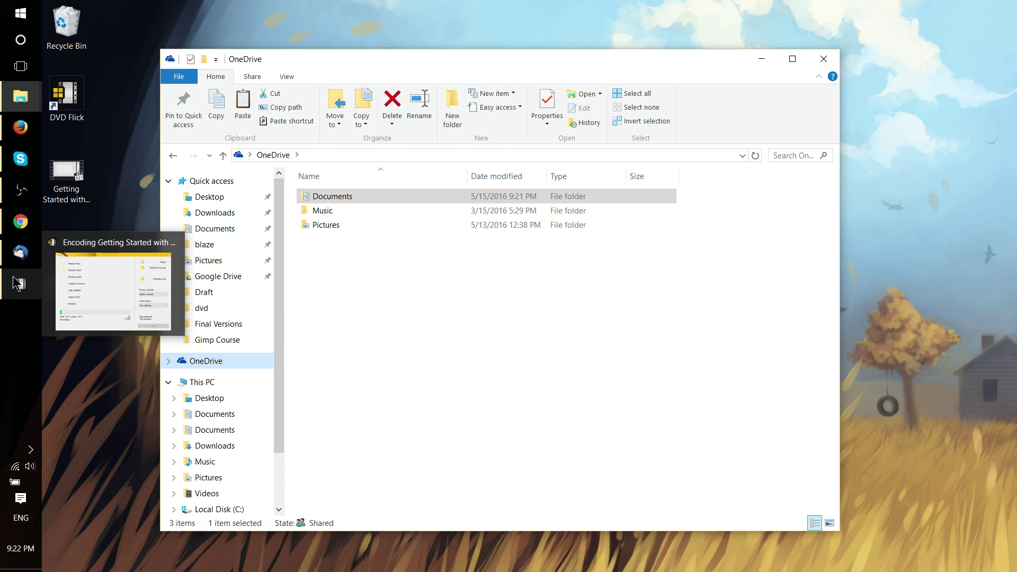
left_click(81, 284)
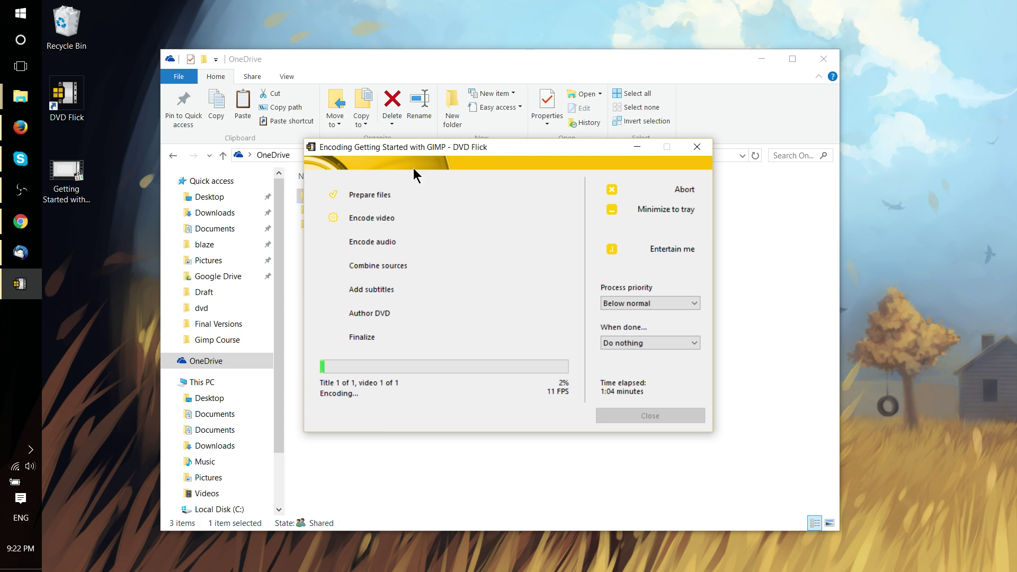
double_click(64, 108)
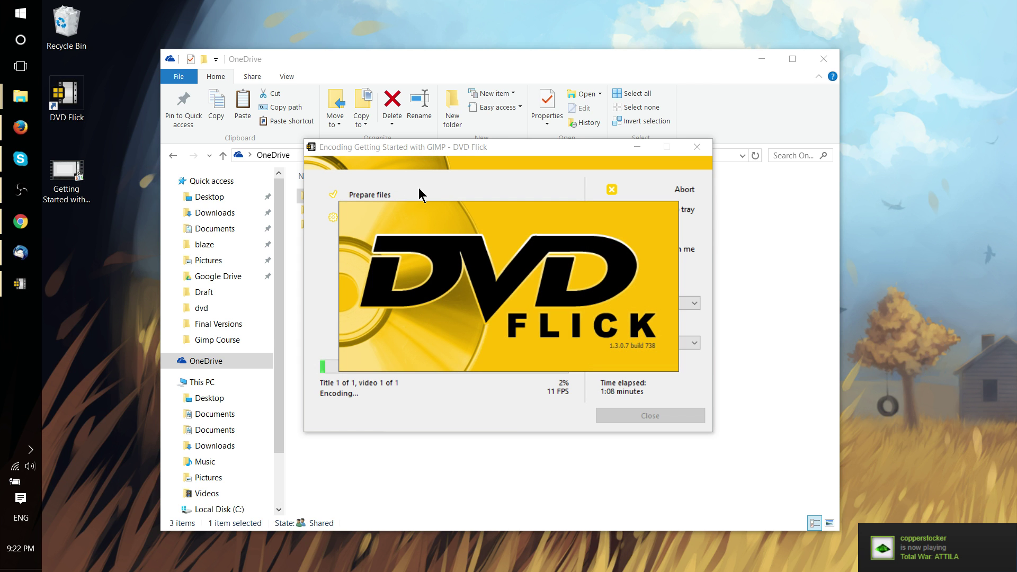
left_click_drag(469, 62, 487, 59)
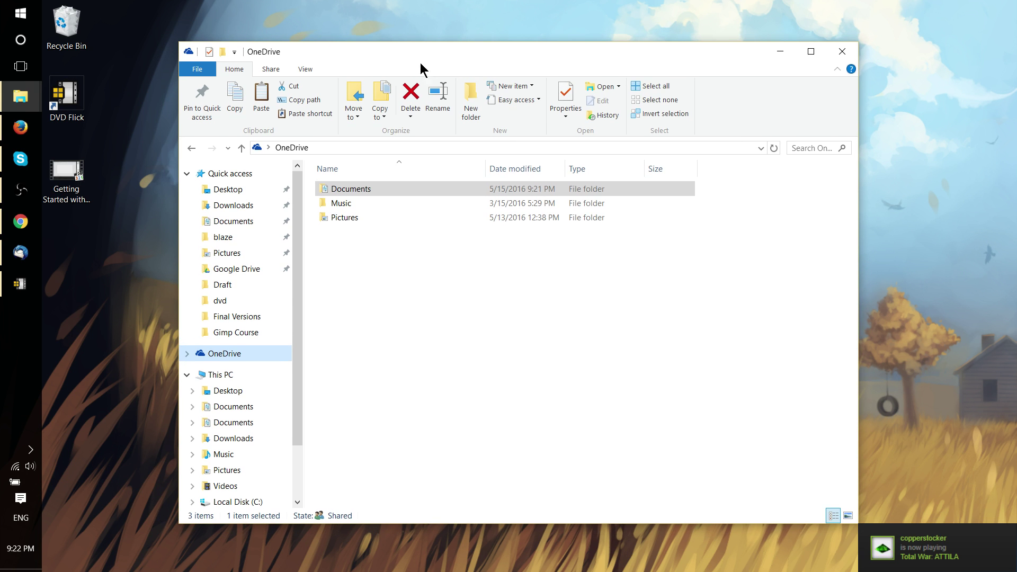
left_click_drag(421, 63, 404, 77)
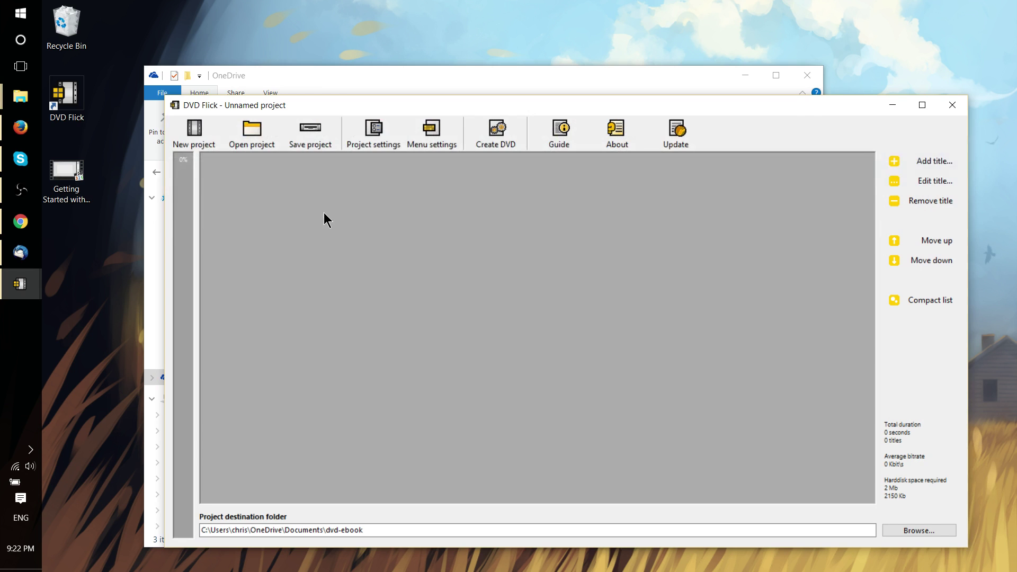
- Inspect the new project's destination folder path, selecting its -ebook ending
left_click_drag(390, 529, 366, 528)
left_click(202, 531)
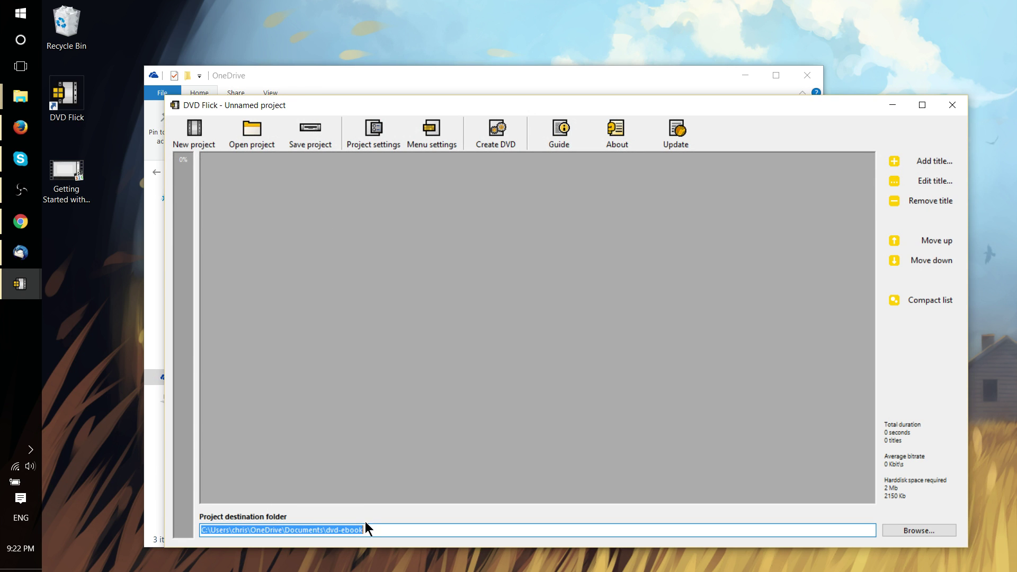
left_click(235, 530)
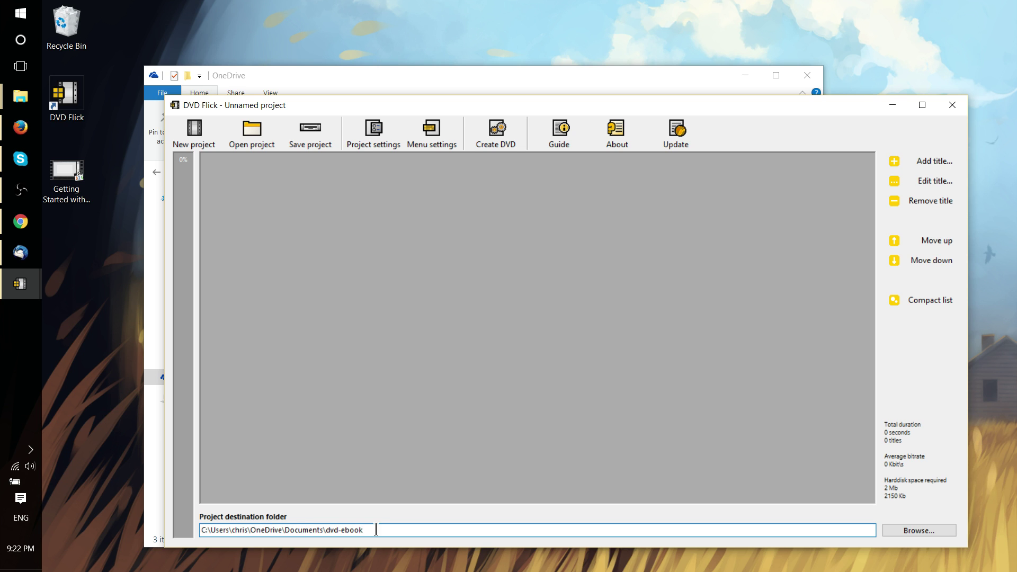
left_click_drag(360, 530, 336, 530)
left_click(242, 88)
- Return to the dvd output folder and check dvd.iso's 1.26 GB size
double_click(307, 214)
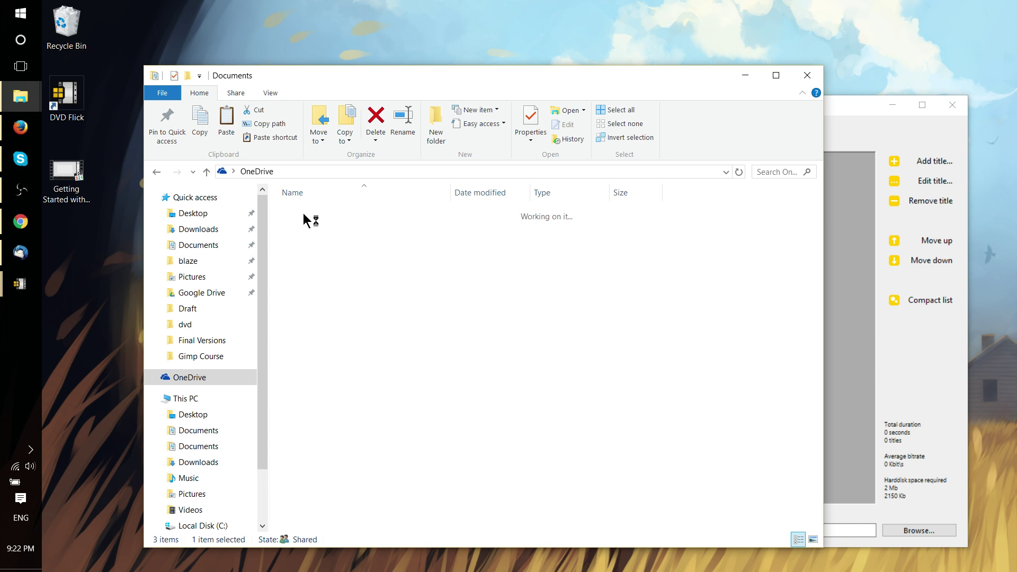
left_click(152, 174)
left_click(151, 174)
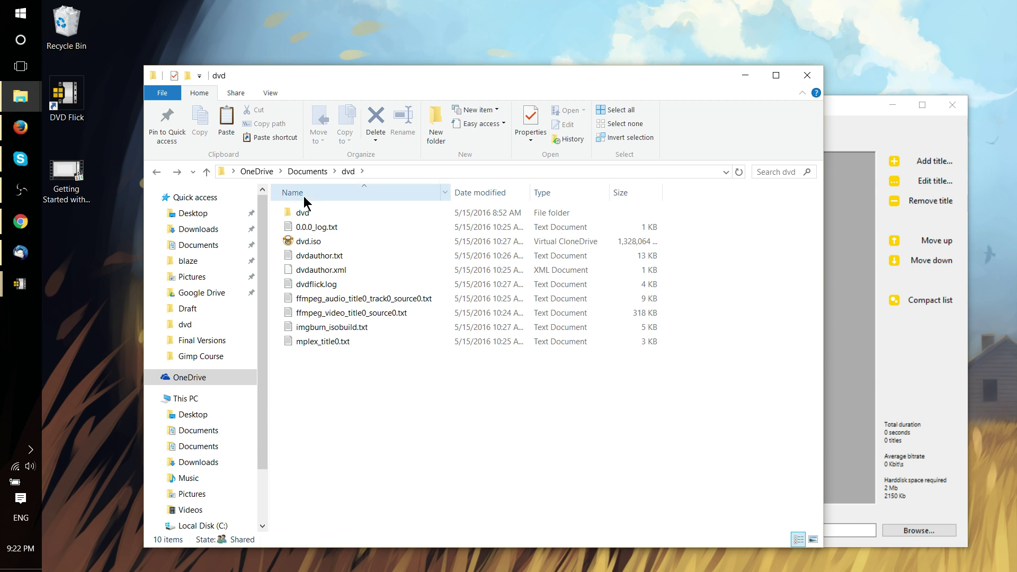
left_click(322, 240)
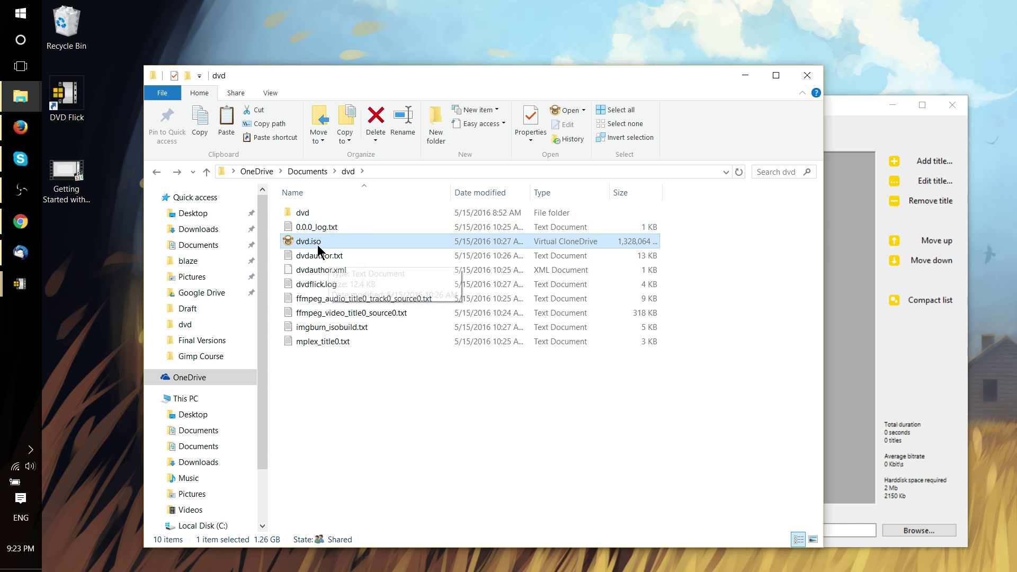
- Widen the Name column and open the inner dvd subfolder
left_click_drag(450, 193, 535, 192)
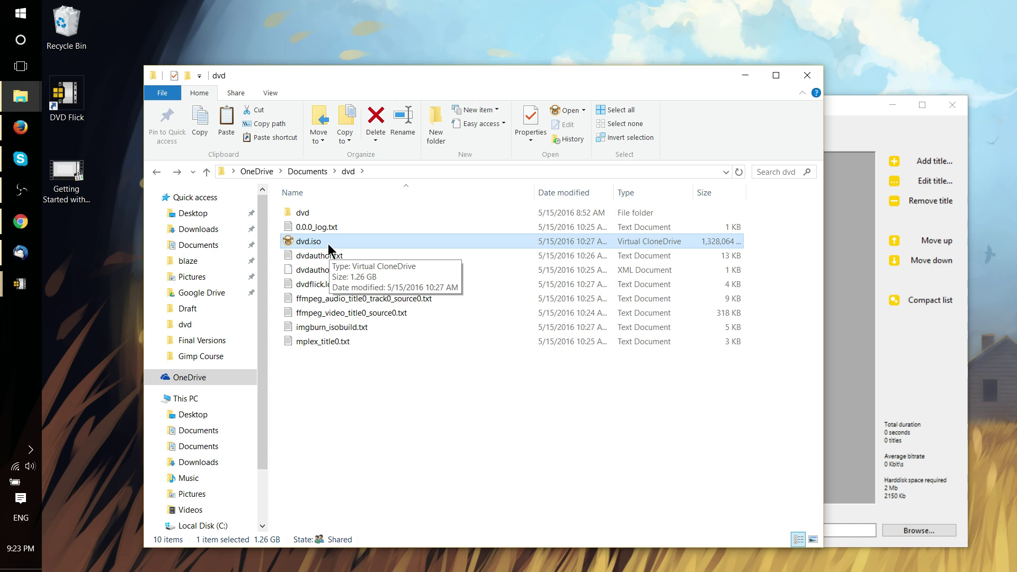
left_click(332, 214)
double_click(333, 214)
- Briefly open dvd\dvd\VIDEO_TS, then return to the dvd folder and select dvd.iso
left_click(157, 172)
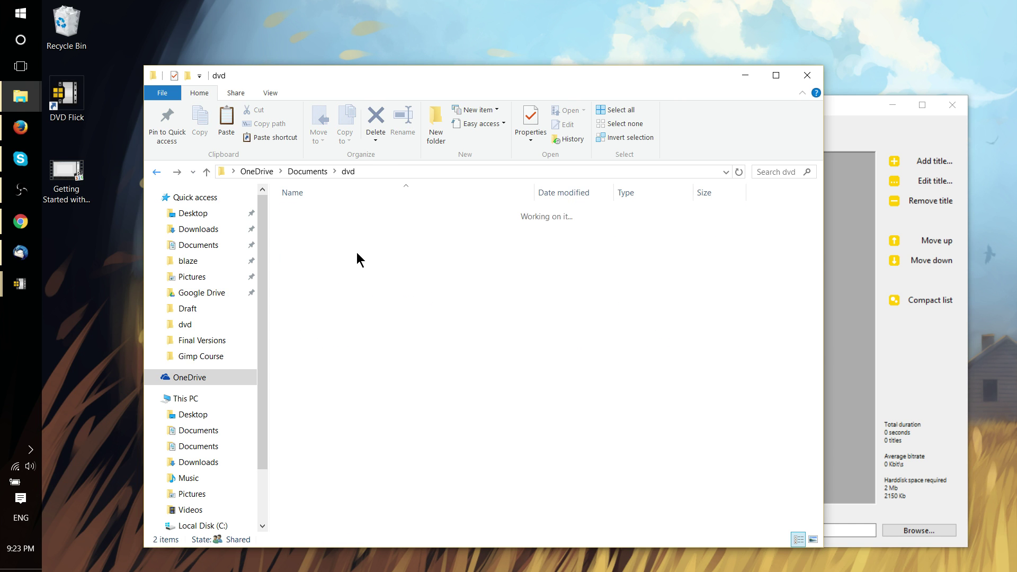
double_click(344, 218)
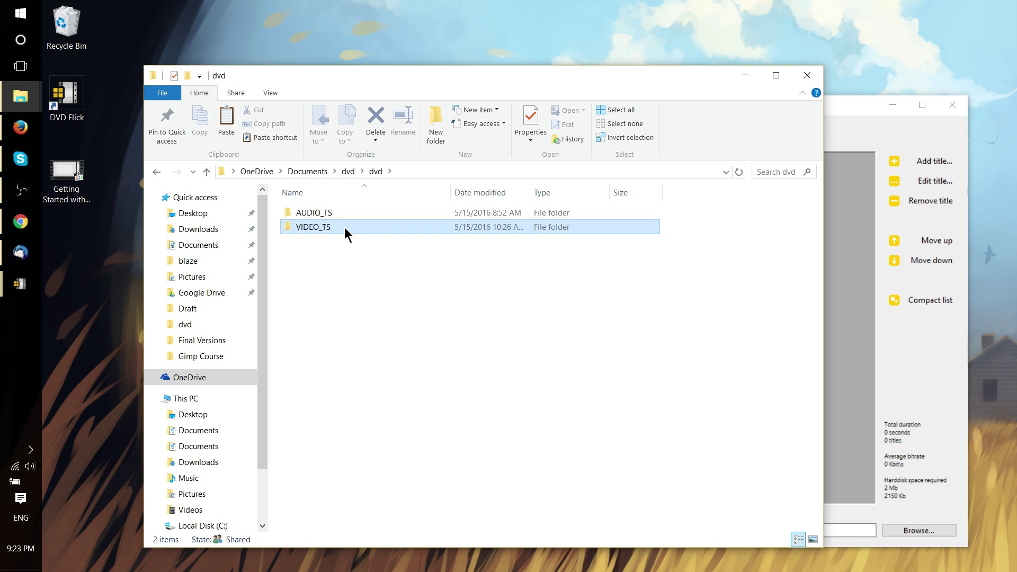
double_click(345, 227)
left_click(157, 172)
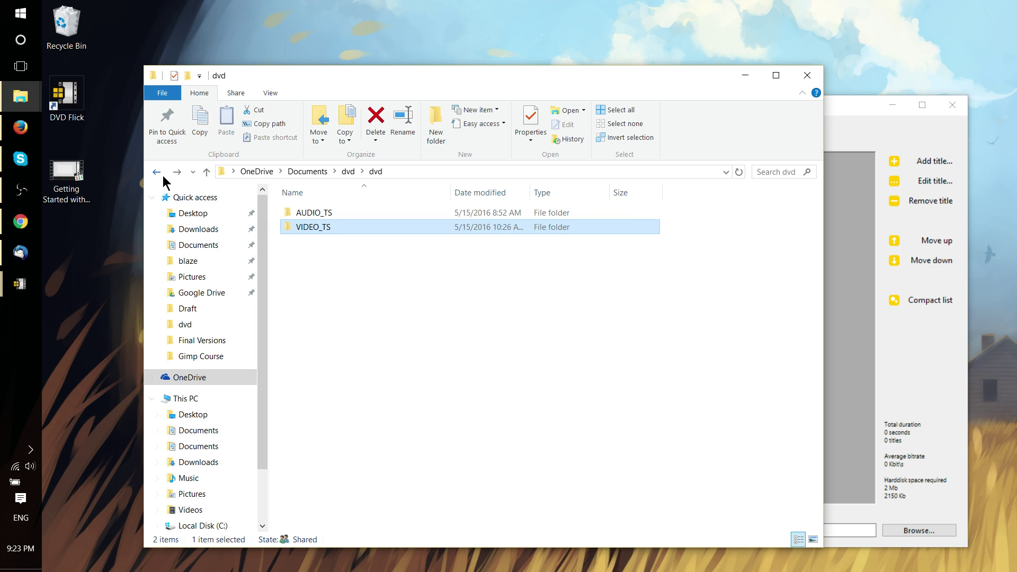
left_click(157, 172)
left_click(381, 242)
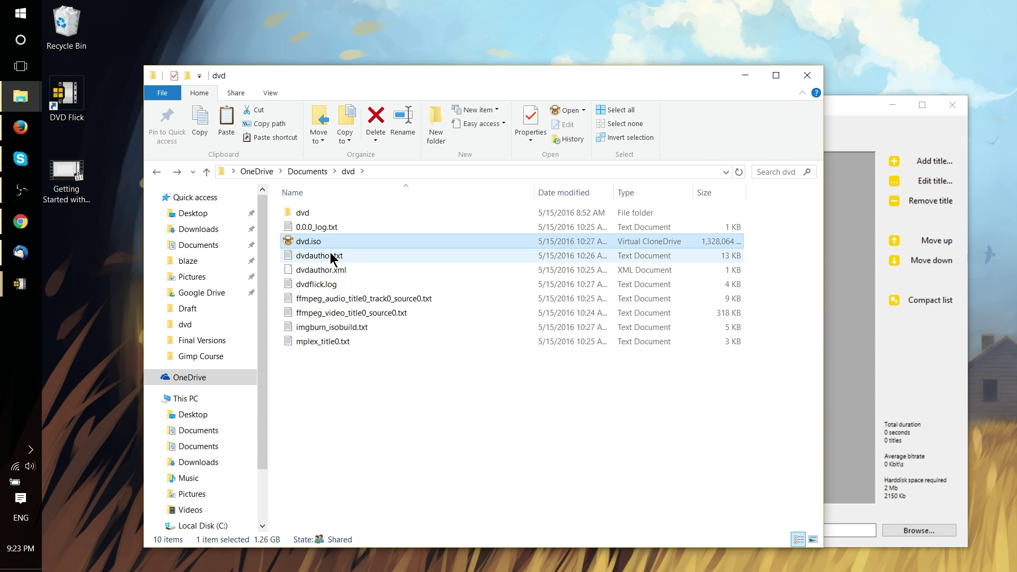
- Reopen dvd\dvd\VIDEO_TS, select its six files, then return to the dvd output folder
double_click(336, 213)
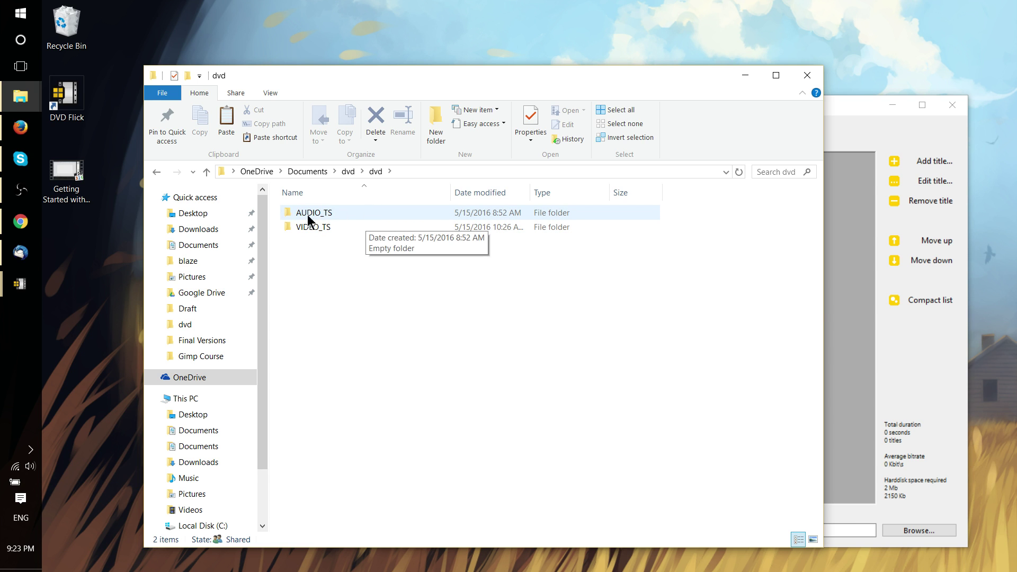
double_click(323, 225)
key("ctrl+a")
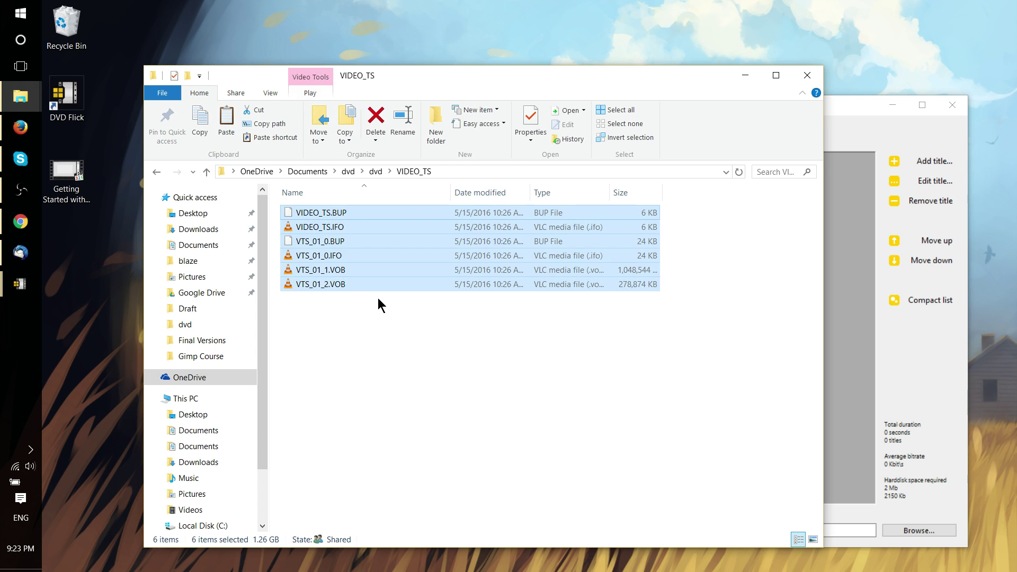
left_click(415, 320)
left_click_drag(460, 337, 350, 194)
left_click(349, 323)
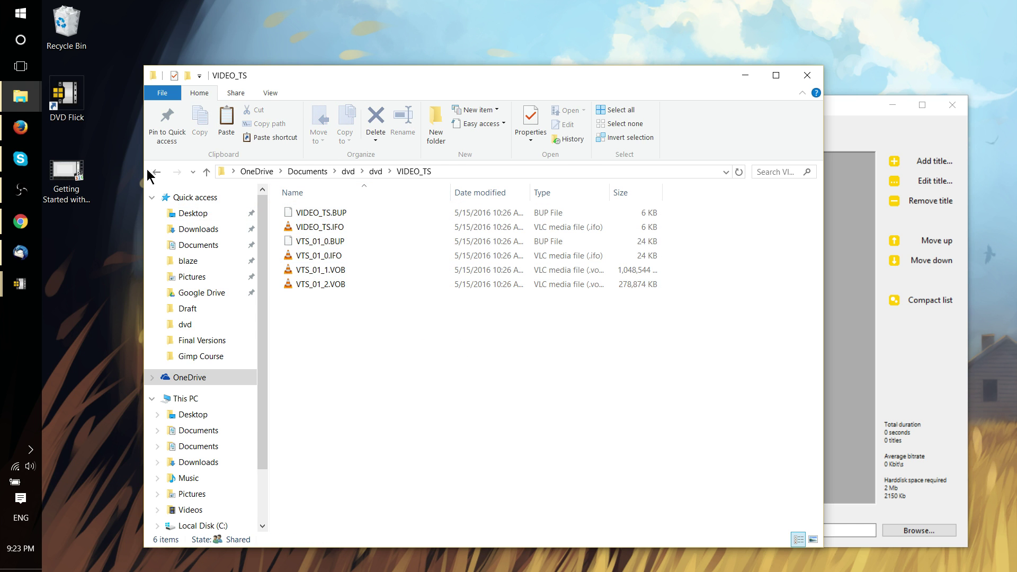
left_click(156, 171)
left_click(157, 171)
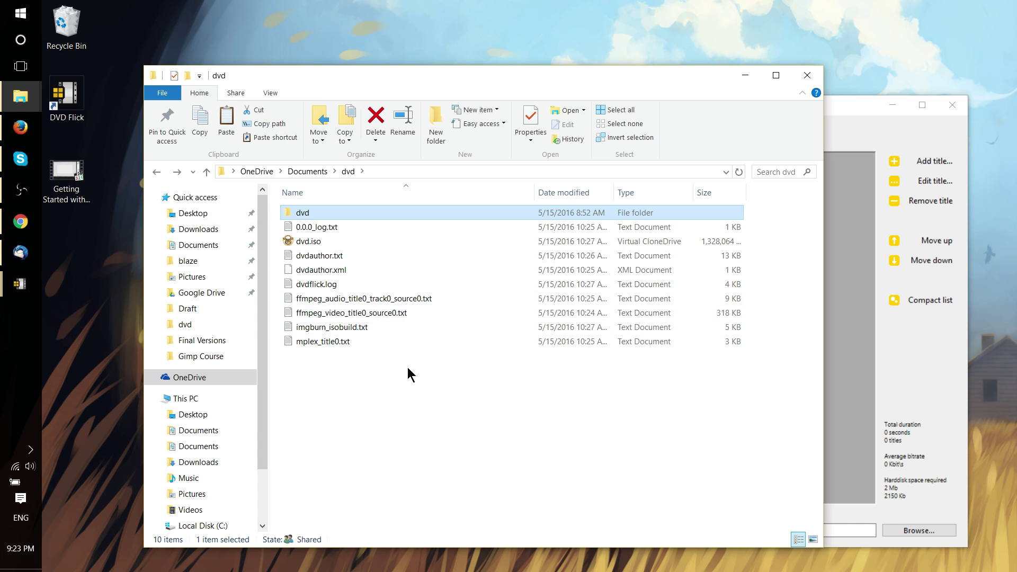